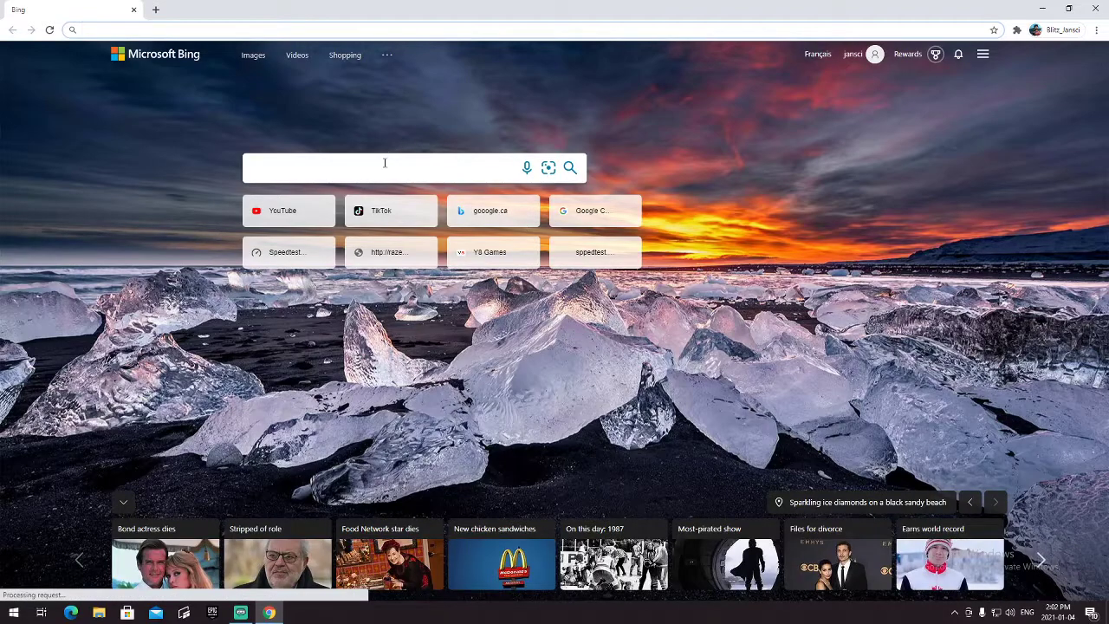
Step: Search Bing for 'google' using a past search and open the google.ca homepage
left_click(386, 166)
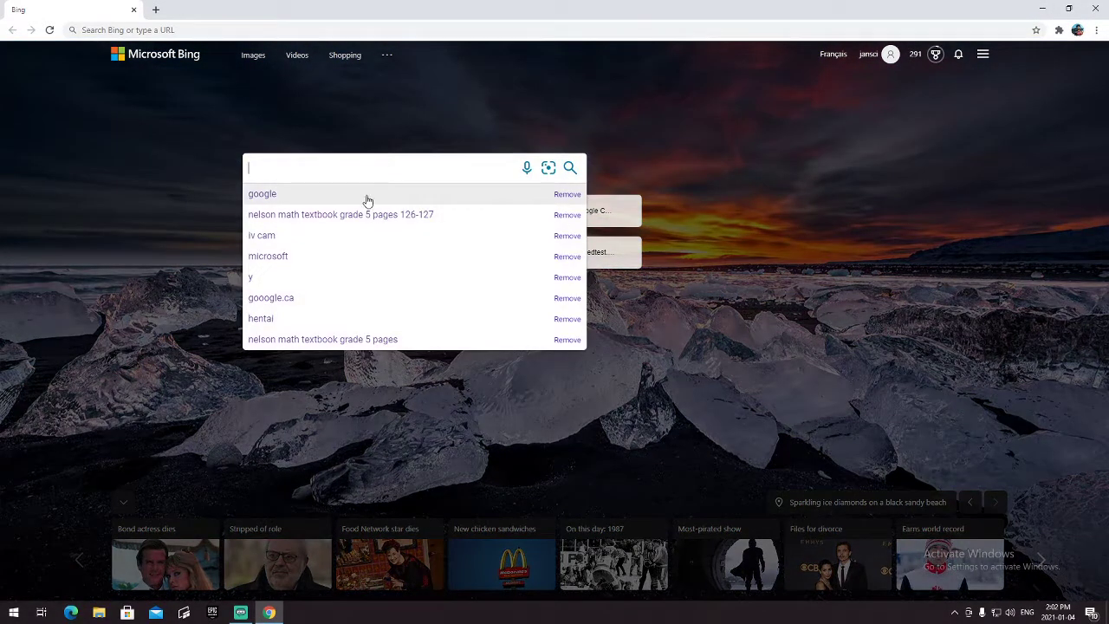
left_click(369, 195)
left_click(121, 209)
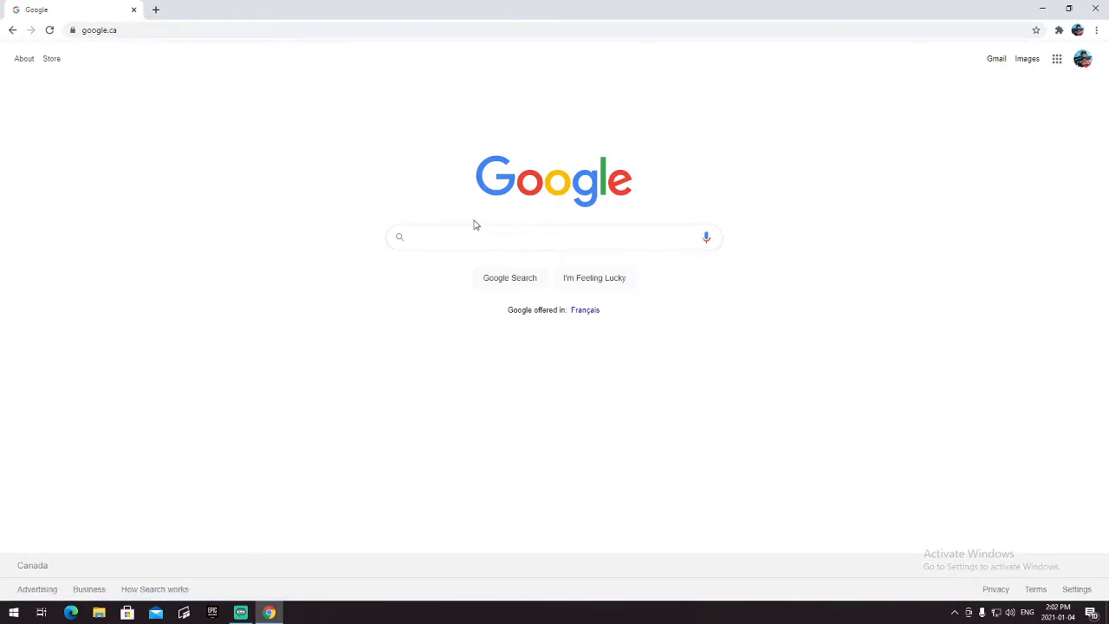
Step: Search Google for 'clownfish' and open the Clownfish Voice Changer website result
left_click(474, 233)
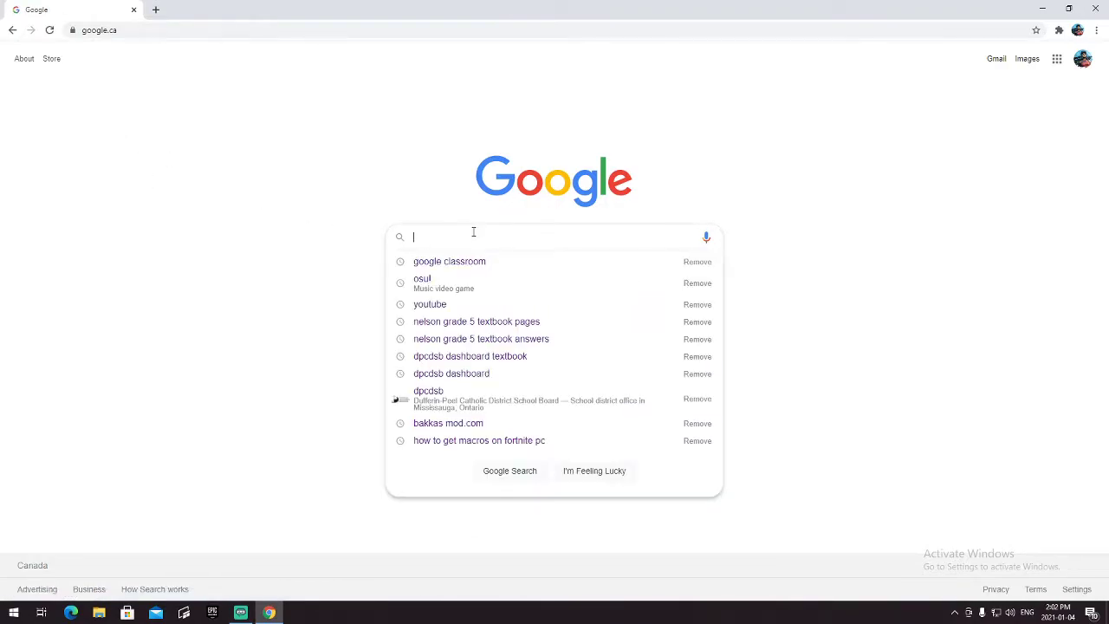
type("clown")
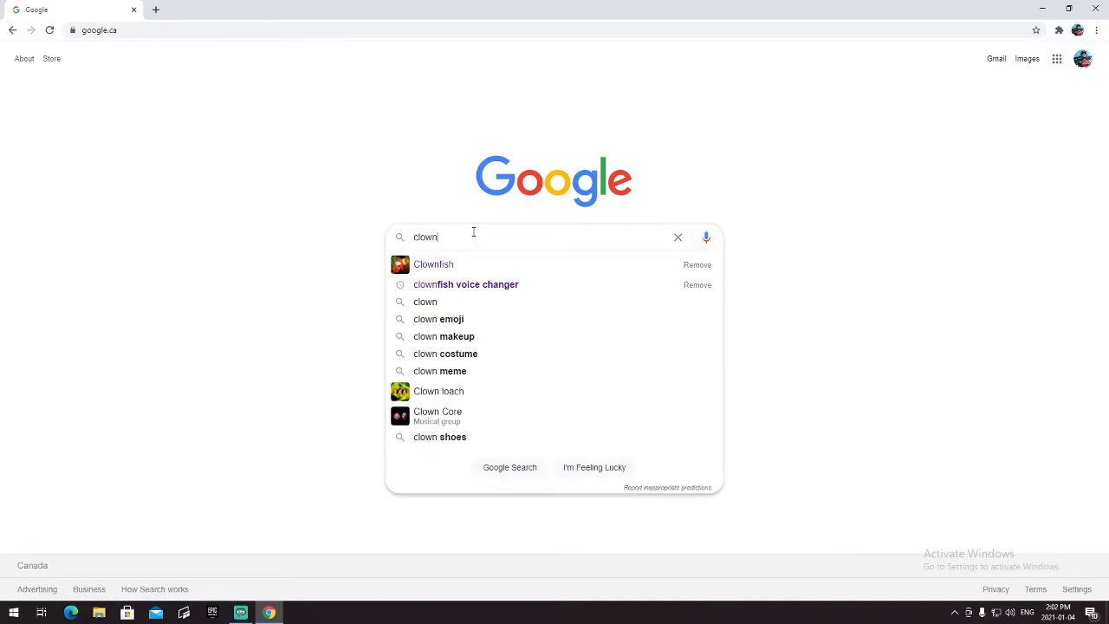
type("fish")
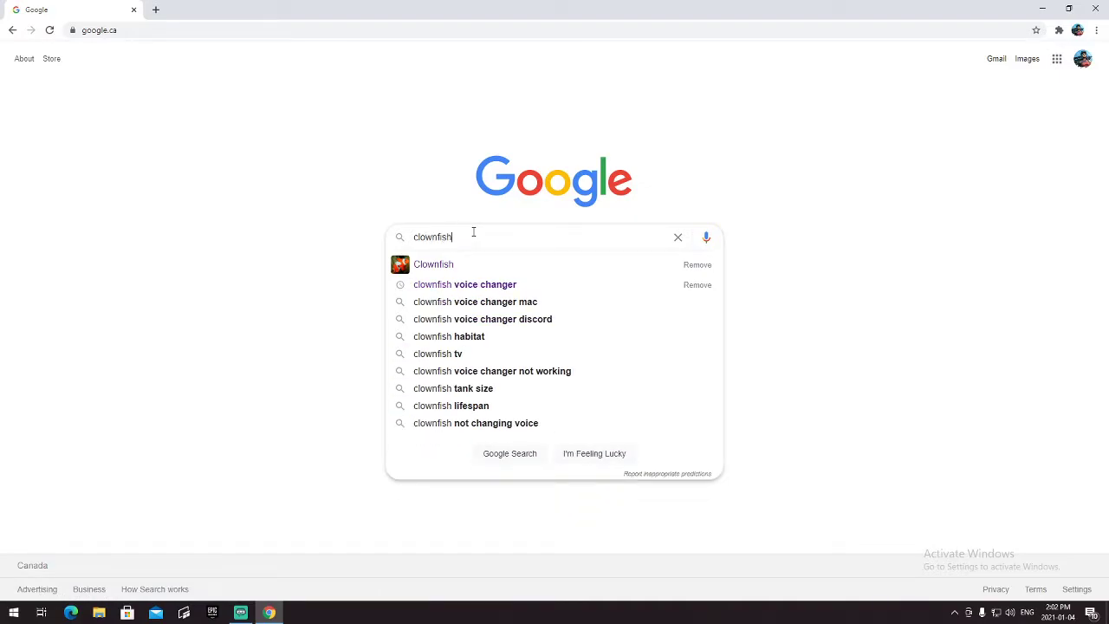
left_click(442, 263)
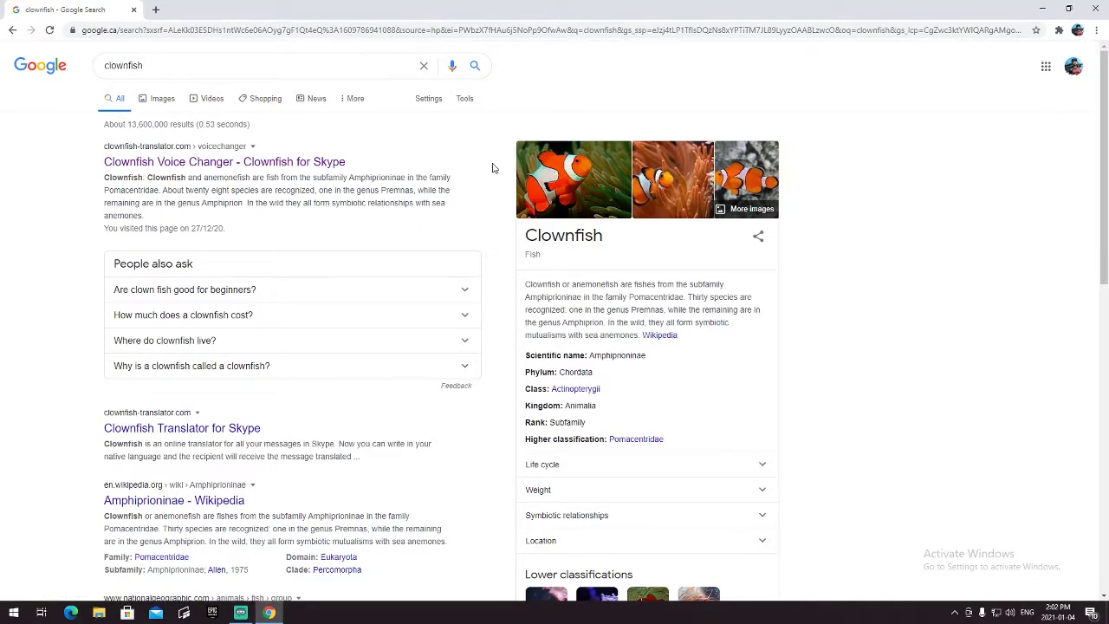
left_click(282, 164)
Step: Browse the site's Information, Help and FAQ sections, then go to DOWNLOAD
scroll(675, 410, "down", 3)
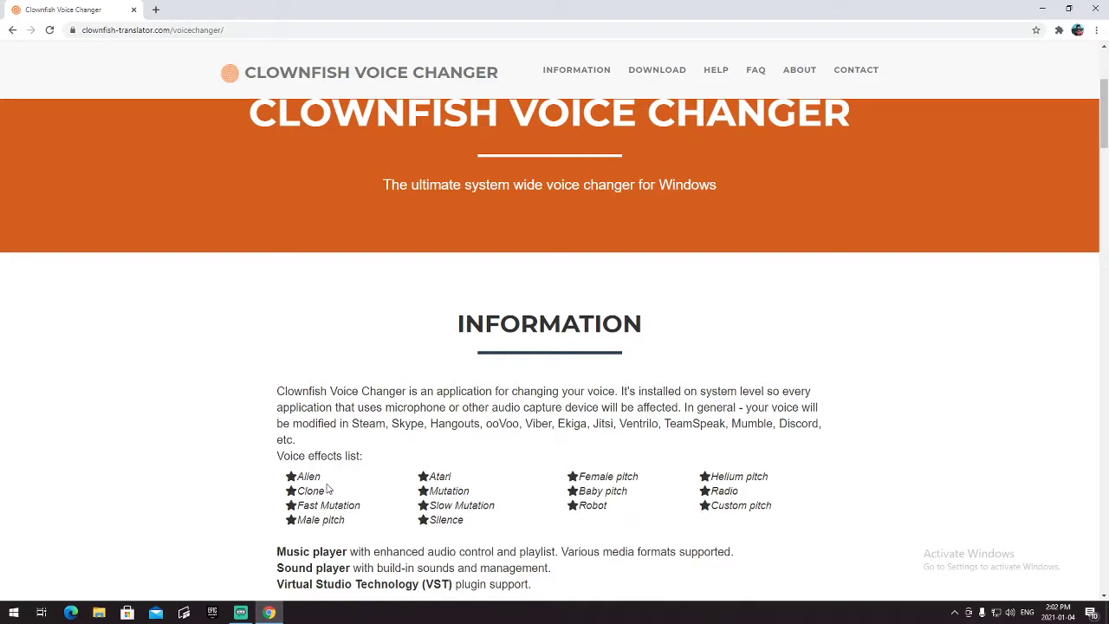
scroll(329, 487, "down", 1)
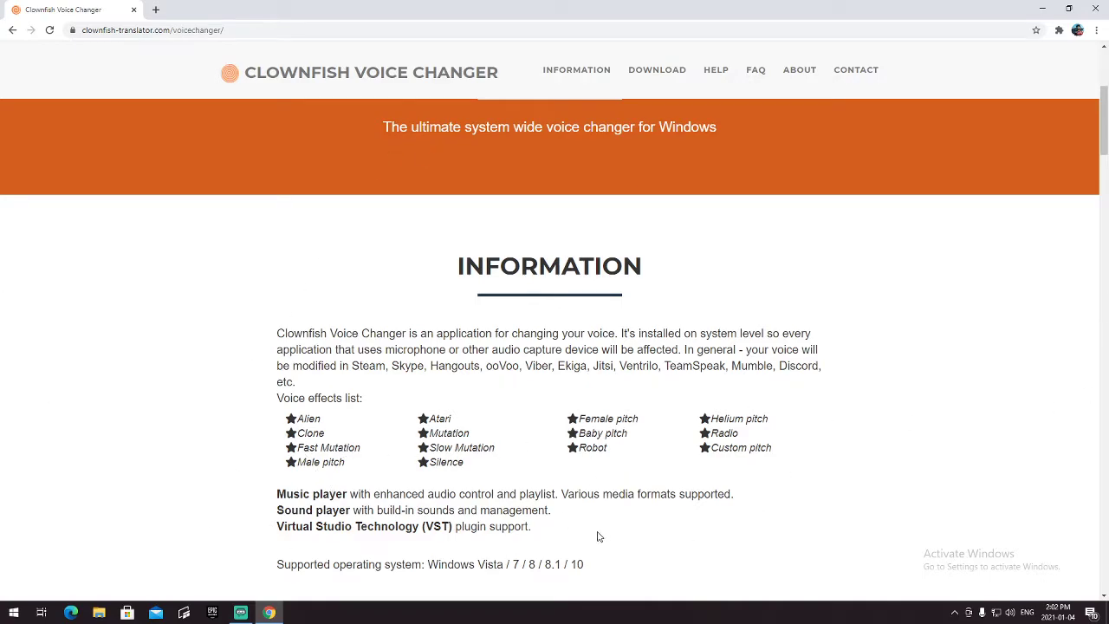
scroll(597, 537, "down", 8)
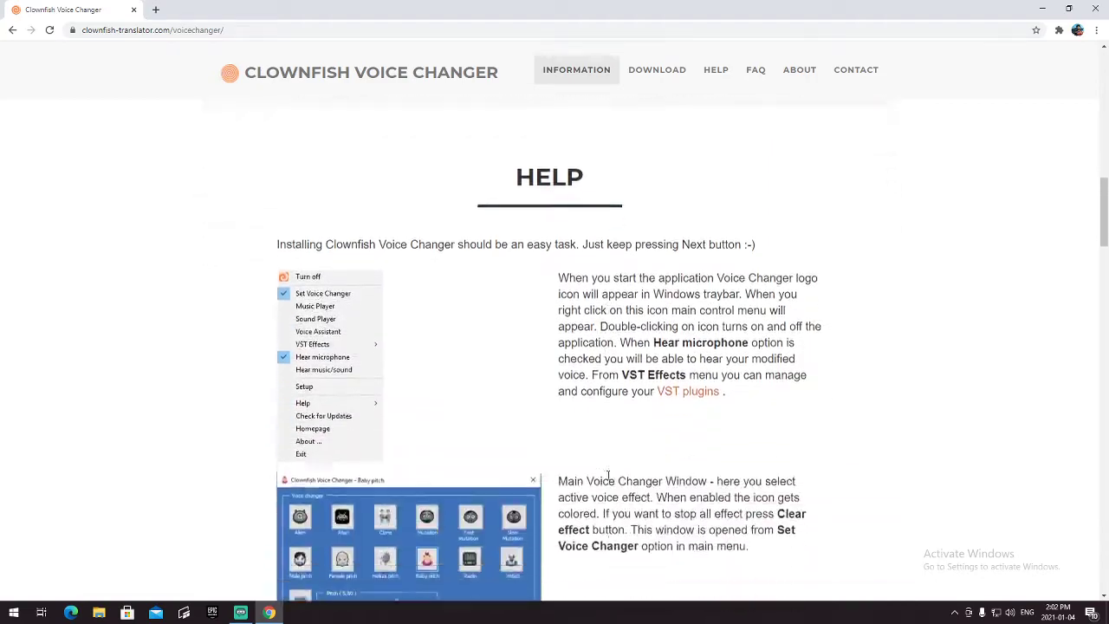
scroll(607, 475, "down", 15)
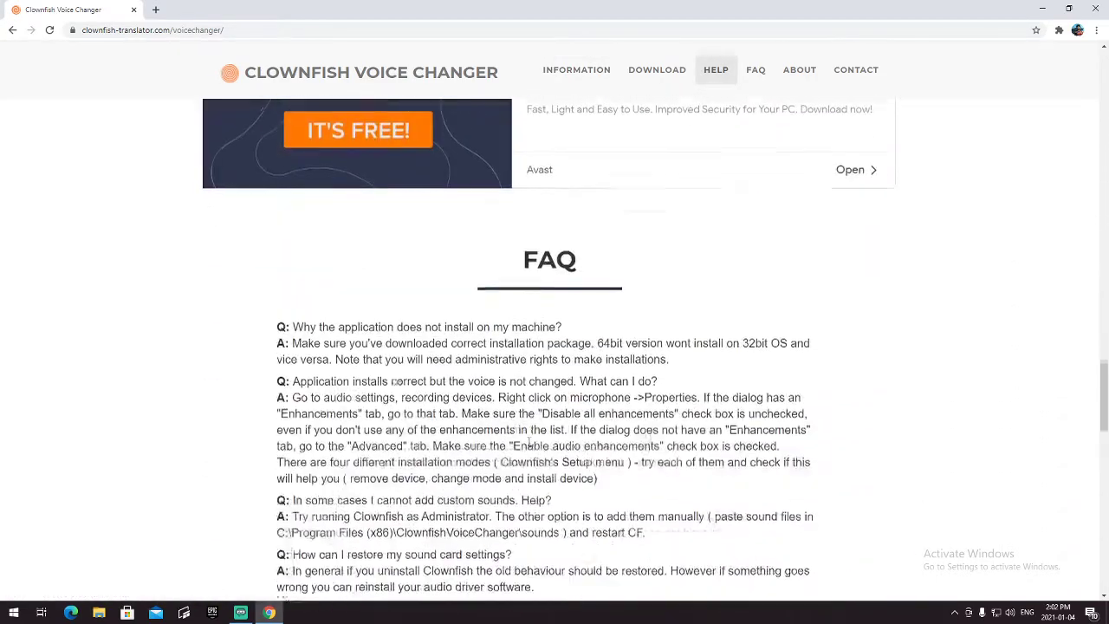
scroll(528, 433, "down", 10)
scroll(523, 376, "up", 10)
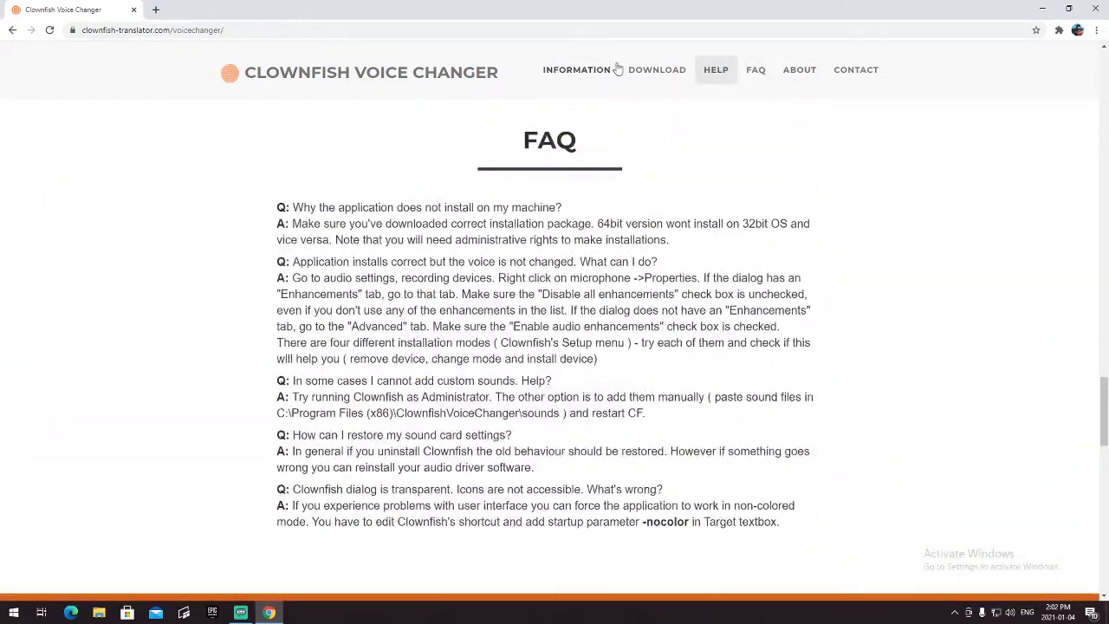
left_click(645, 70)
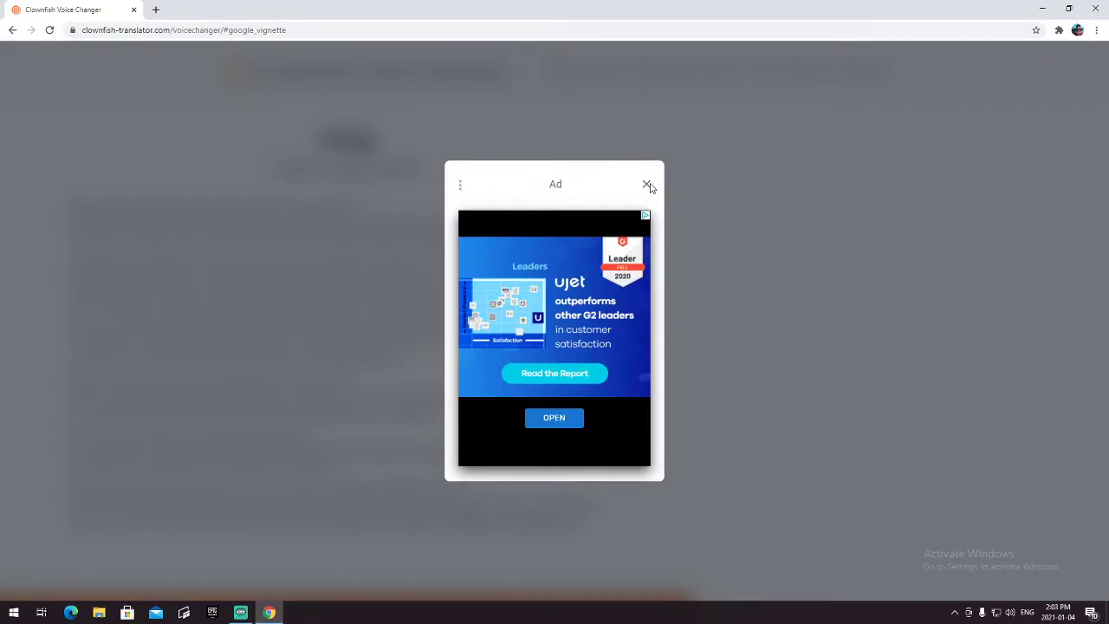
Step: Dismiss the ad to reveal the V1.41 download page, then bring up the Start menu
left_click(648, 185)
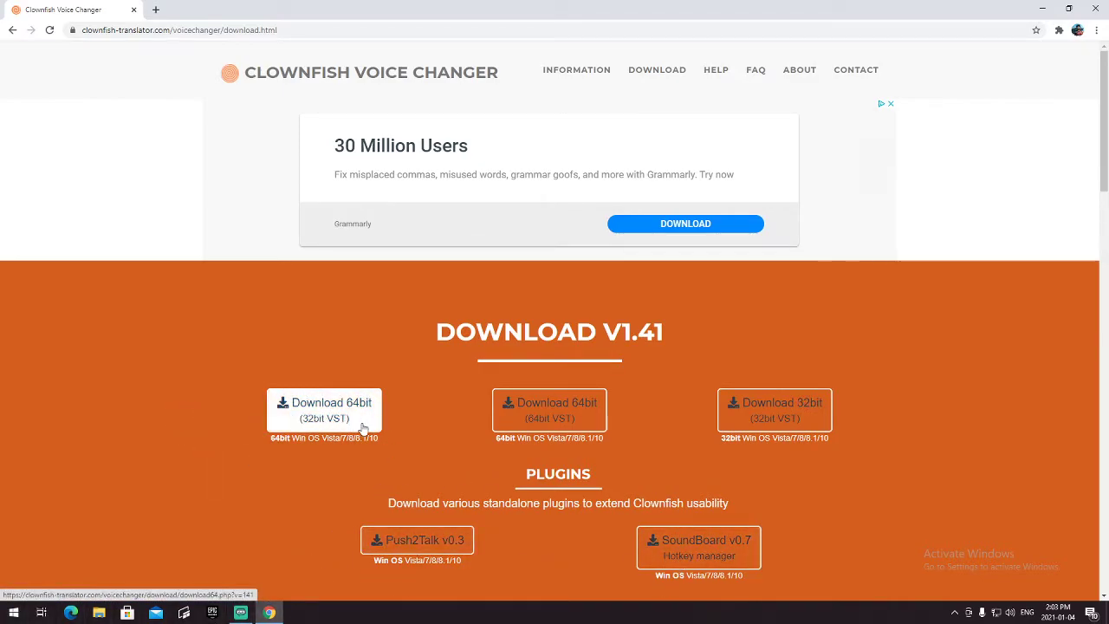
left_click(11, 614)
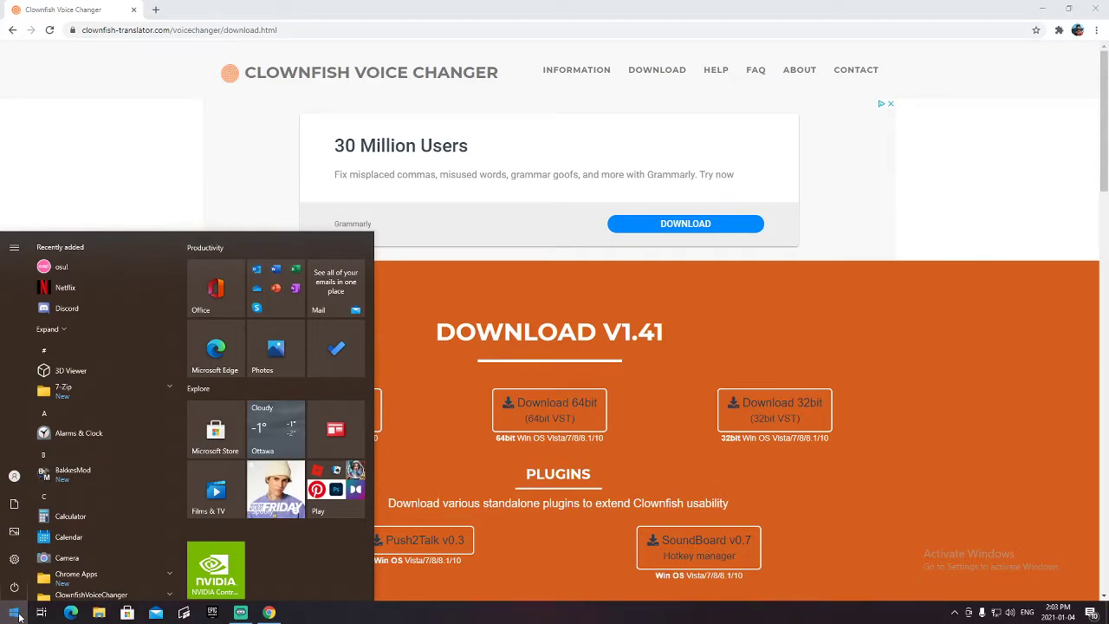
Step: Check in System Information (via 'sy') that the PC is x64-based, then close it
type("sy")
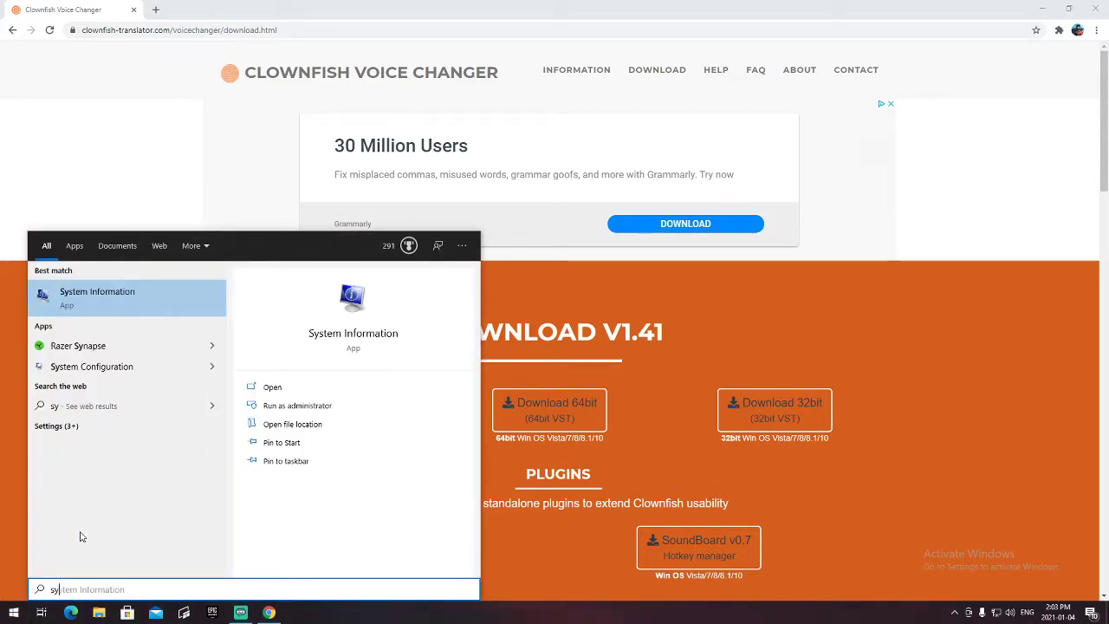
left_click(271, 386)
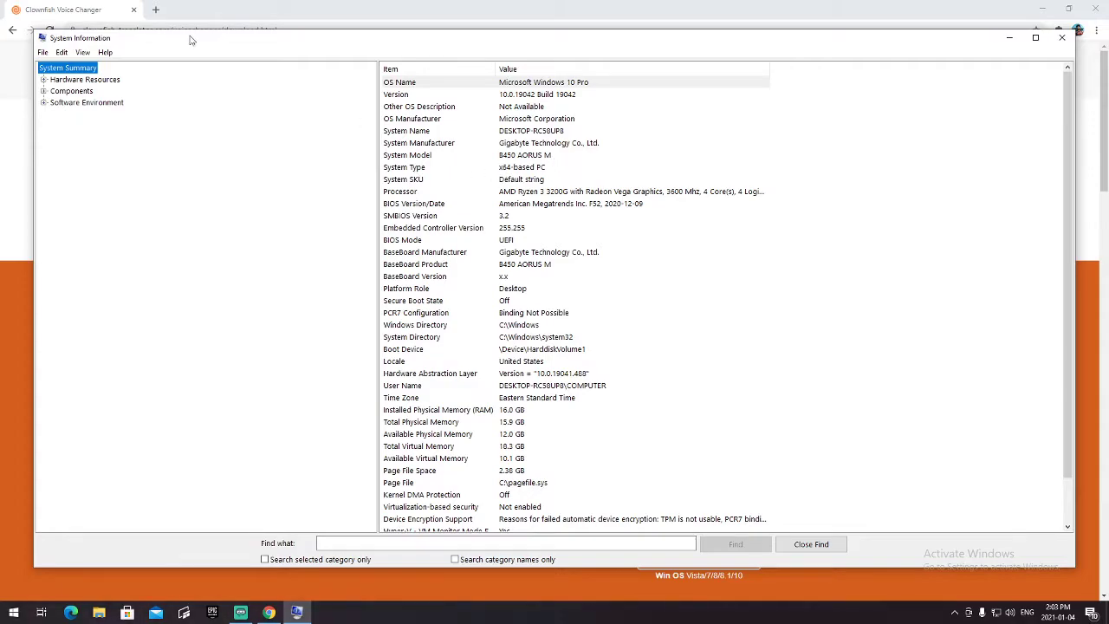
left_click(1065, 39)
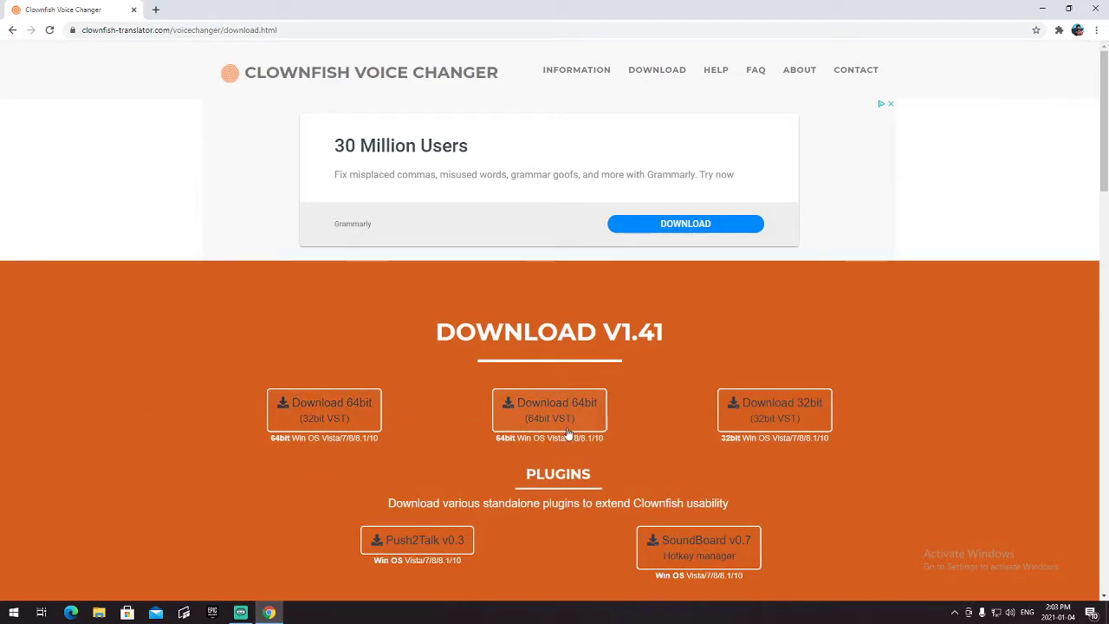
Step: Download the 64-bit VoiceChanger64 installer and set it to open when done
left_click(738, 418)
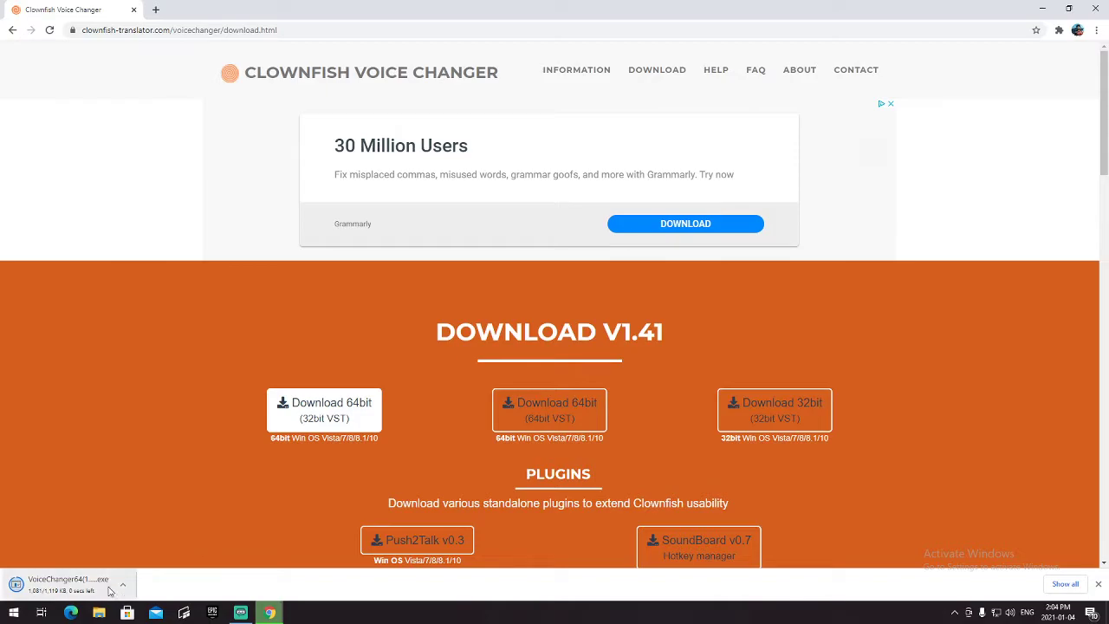
left_click(123, 586)
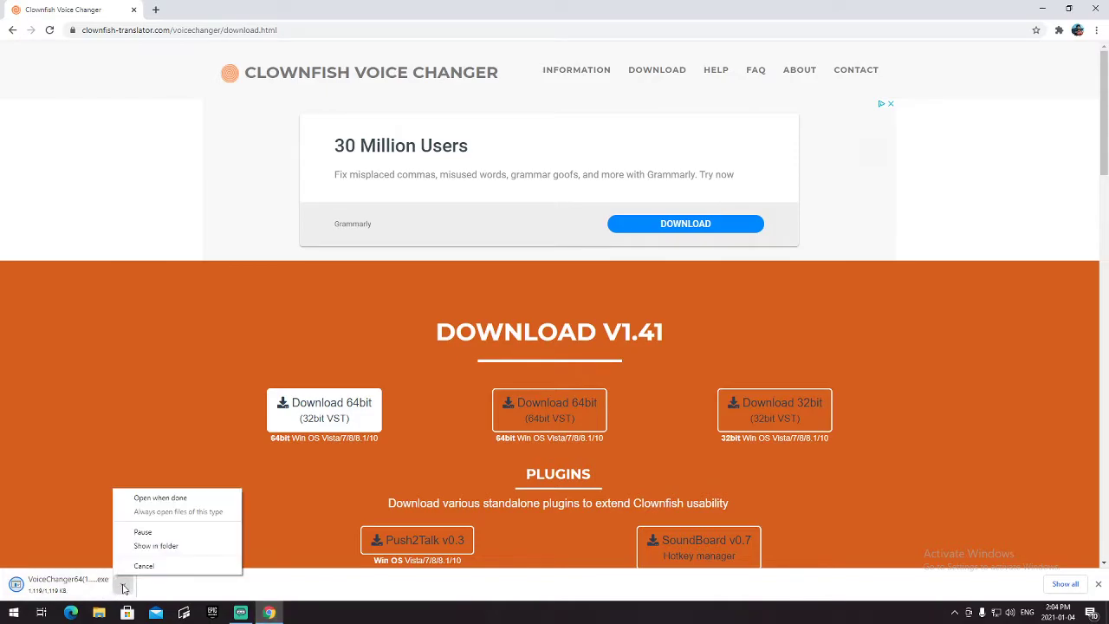
left_click(147, 499)
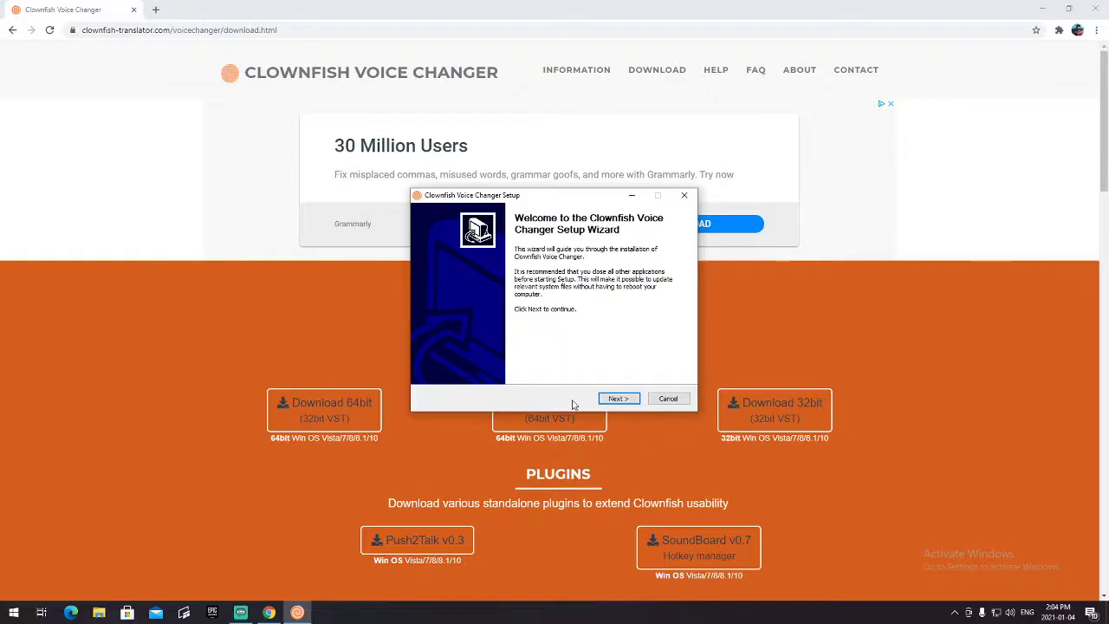
Step: Go through Clownfish Setup with the default install folder and begin installing
left_click(618, 399)
left_click(617, 399)
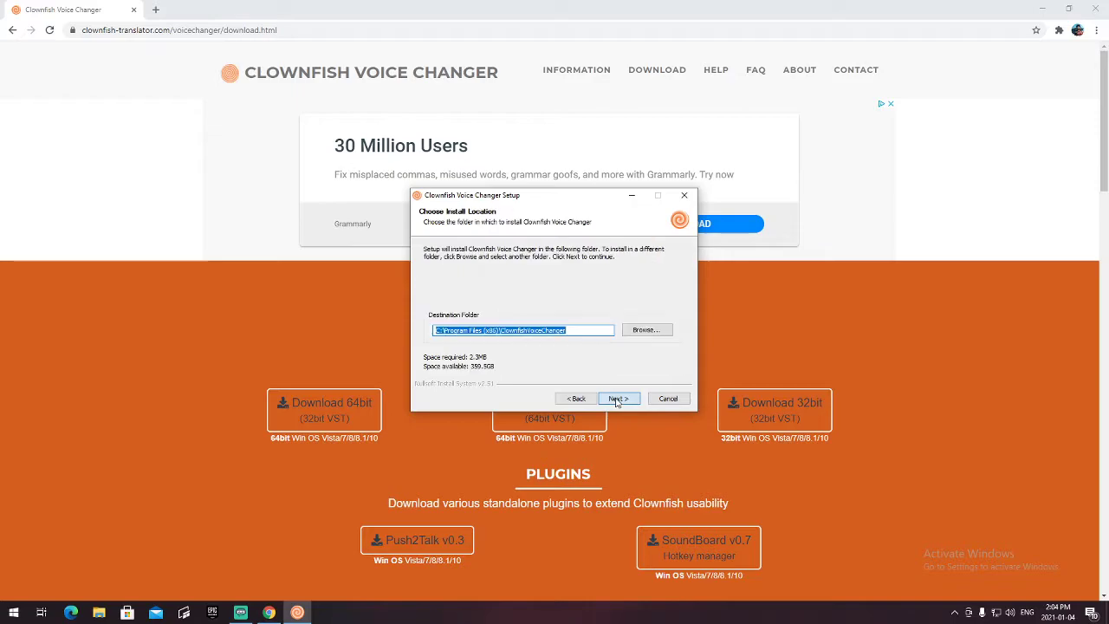
left_click(616, 399)
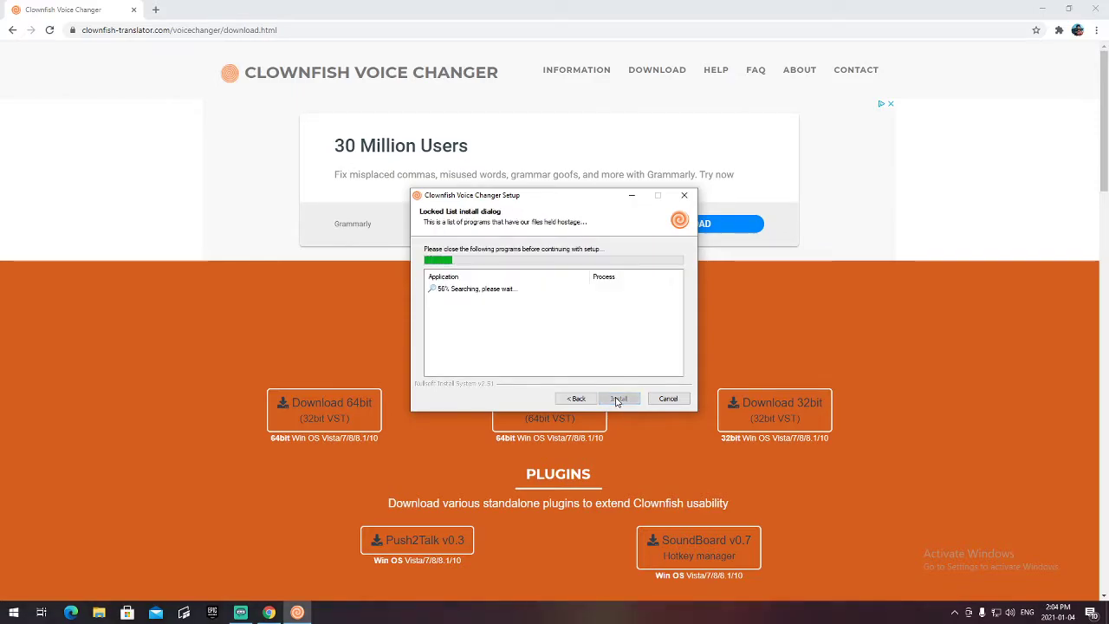
left_click(618, 400)
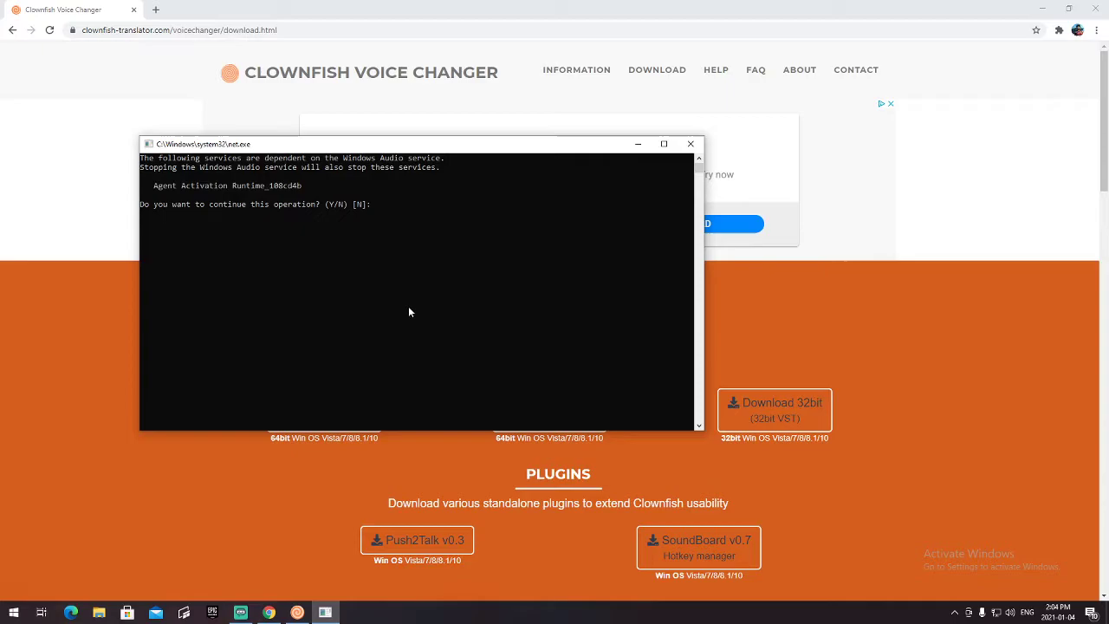
Step: Answer 'y' at the net.exe prompt to stop the Windows Audio service
type("y")
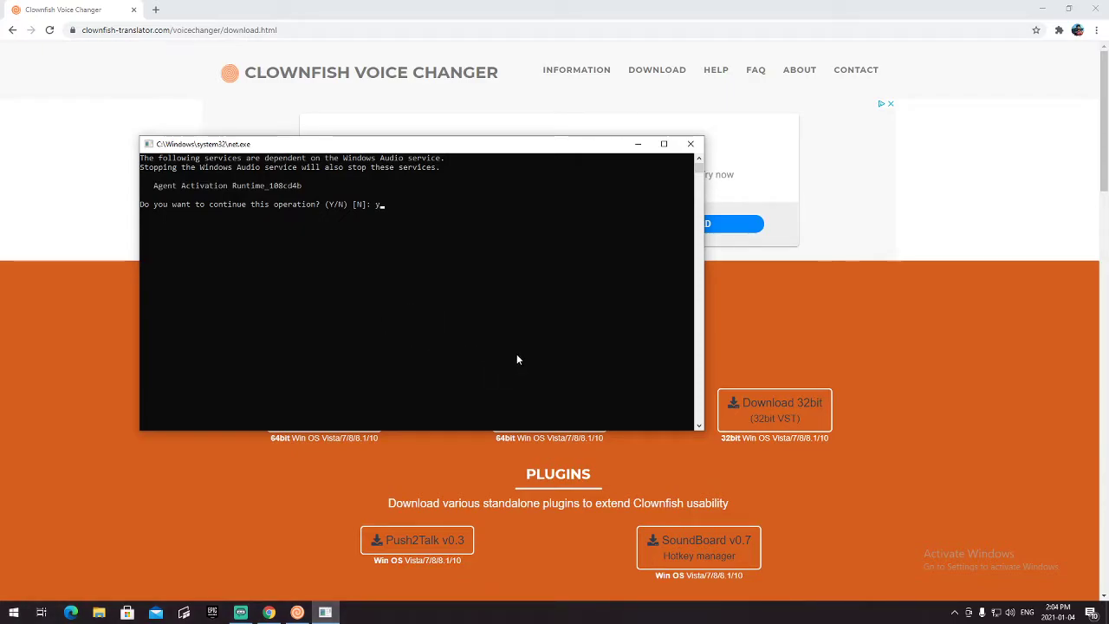
key("Return")
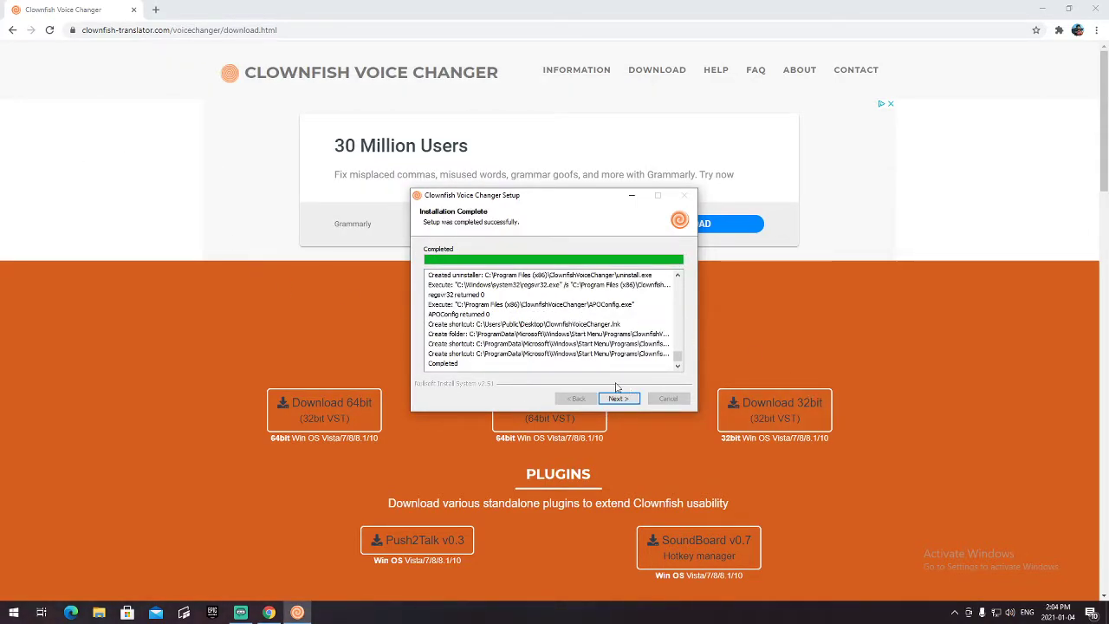
Step: Finish and close the Clownfish setup wizard, then close Chrome
left_click(617, 399)
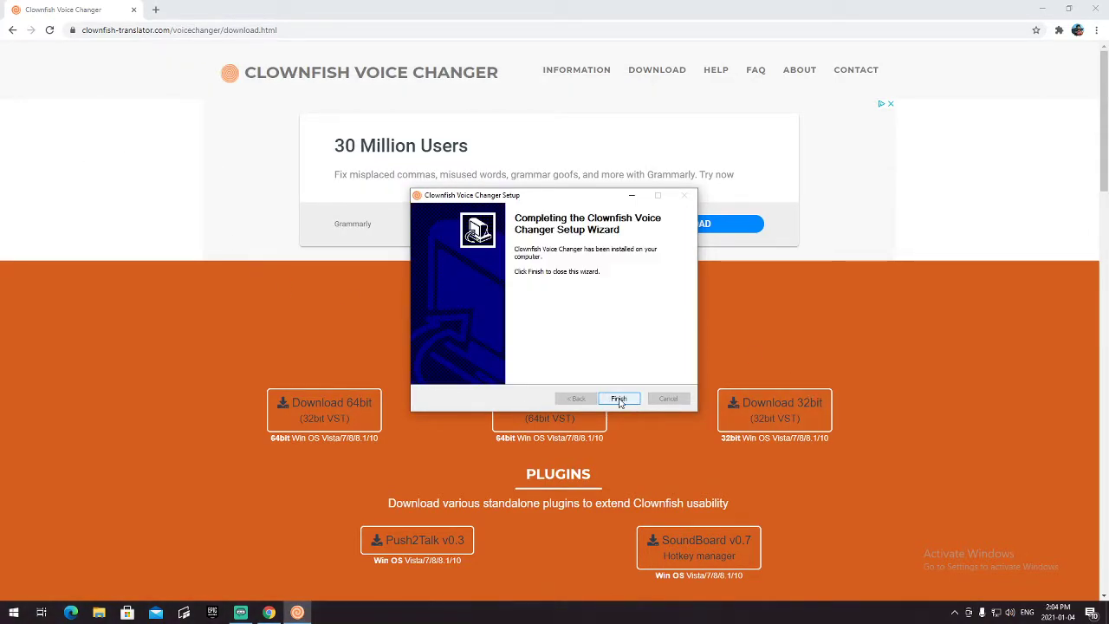
left_click(618, 399)
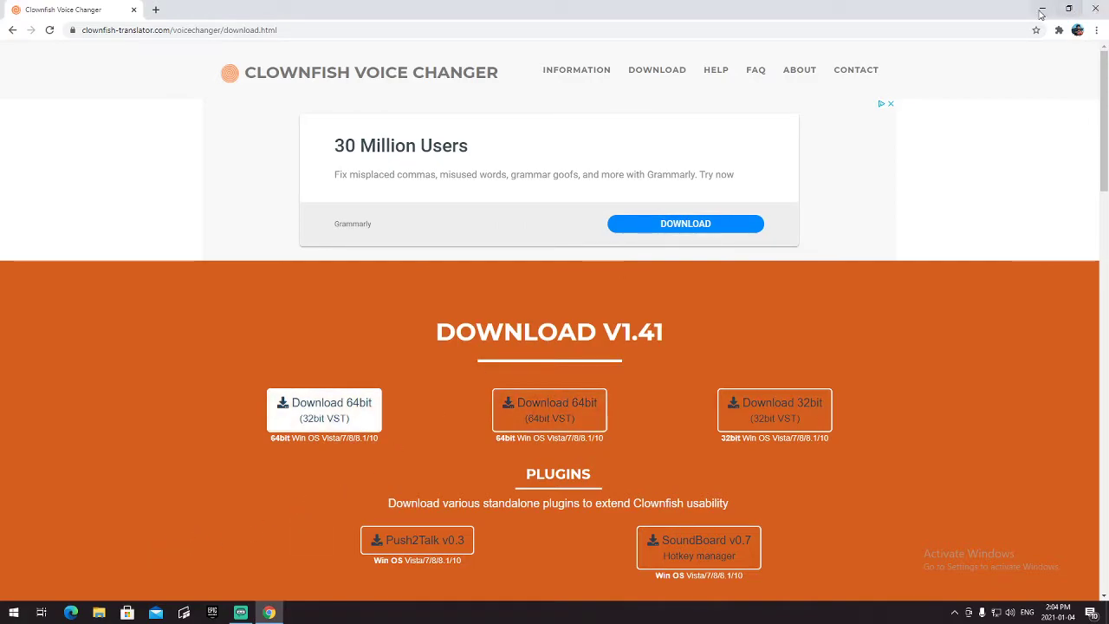
left_click(1095, 9)
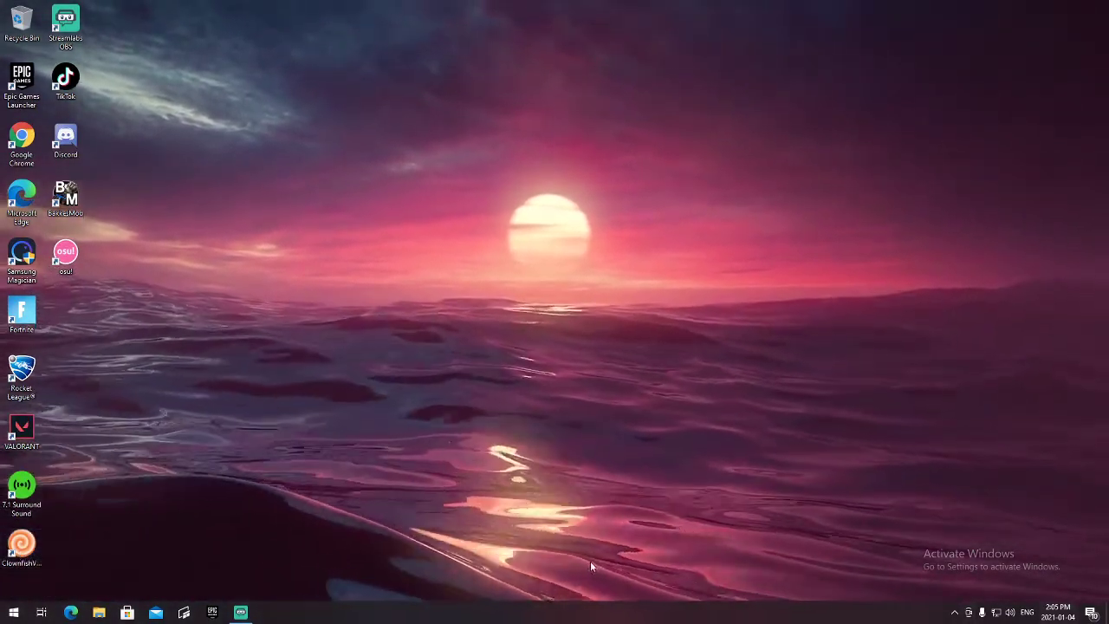
Step: Launch Clownfish Voice Changer from its desktop shortcut
left_click(955, 612)
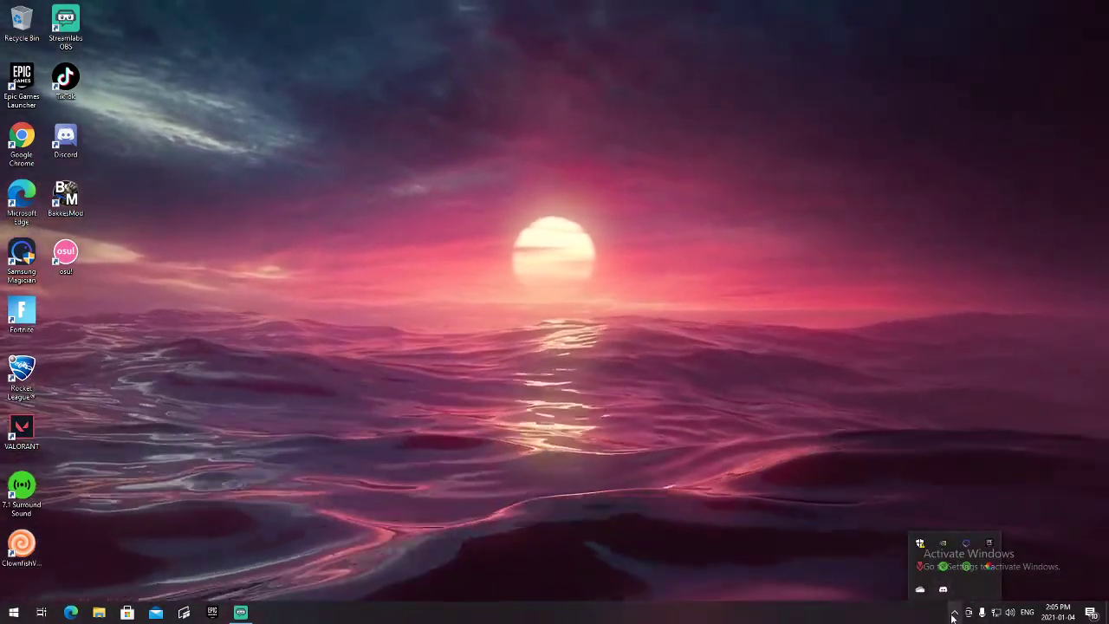
left_click(954, 615)
left_click(954, 613)
left_click(954, 614)
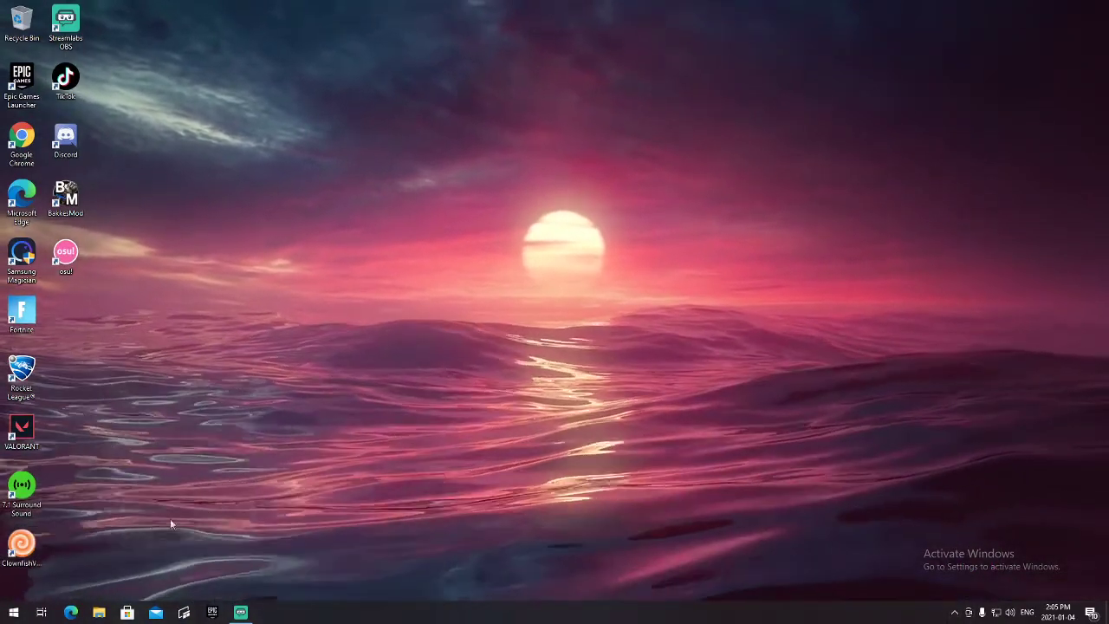
double_click(22, 545)
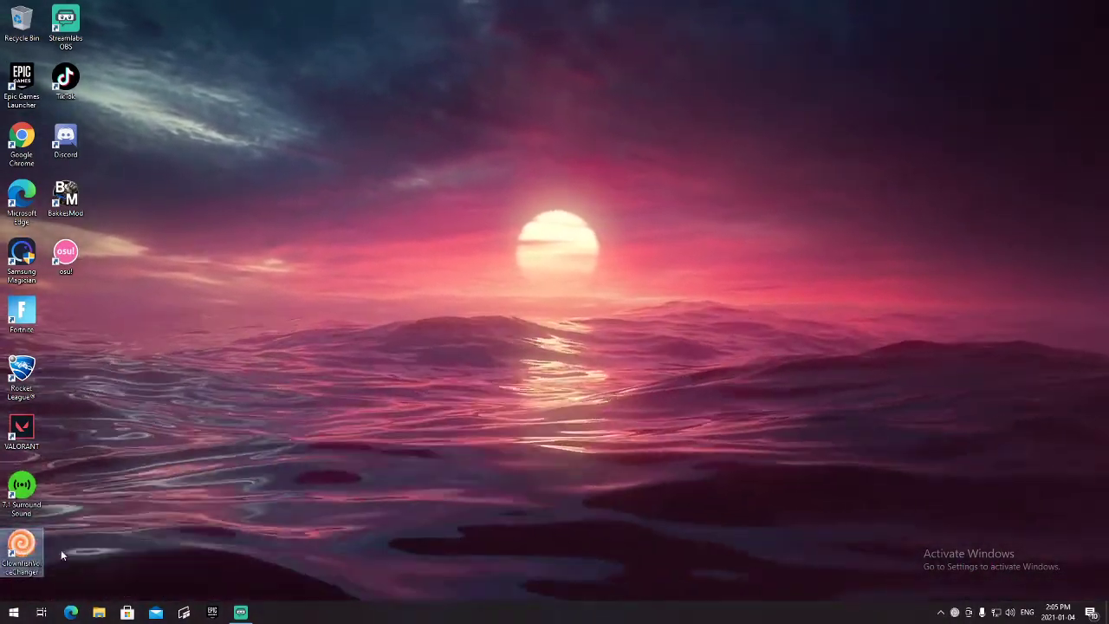
Step: Turn on Hear microphone from the Clownfish tray menu
left_click(954, 613)
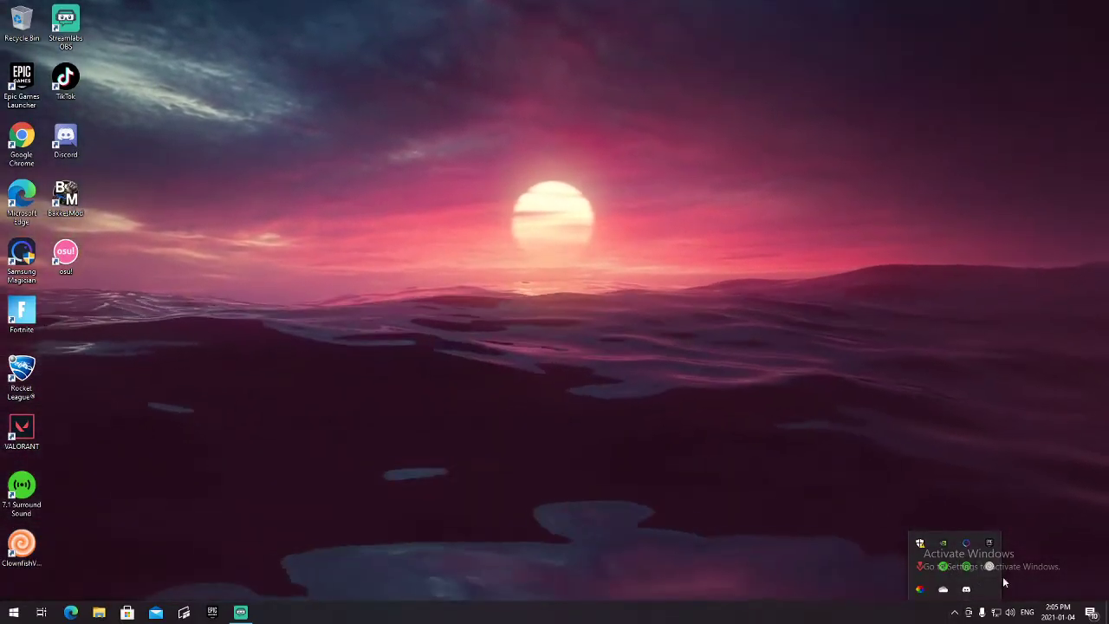
right_click(989, 566)
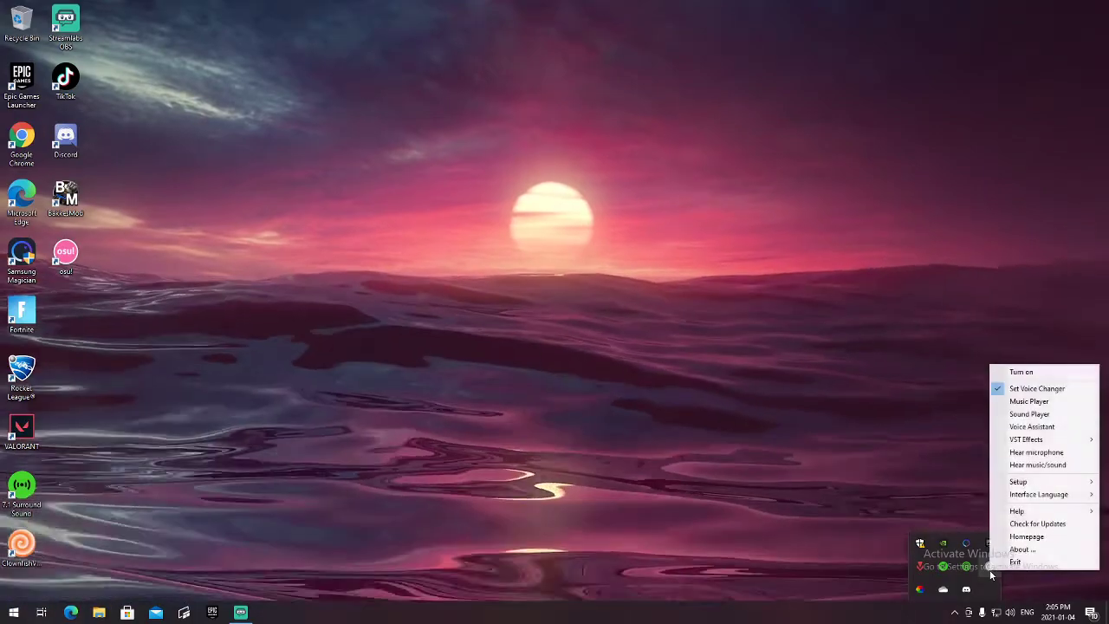
left_click(1014, 453)
Step: Open the Set Voice Changer effects window from the Clownfish tray menu
left_click(955, 612)
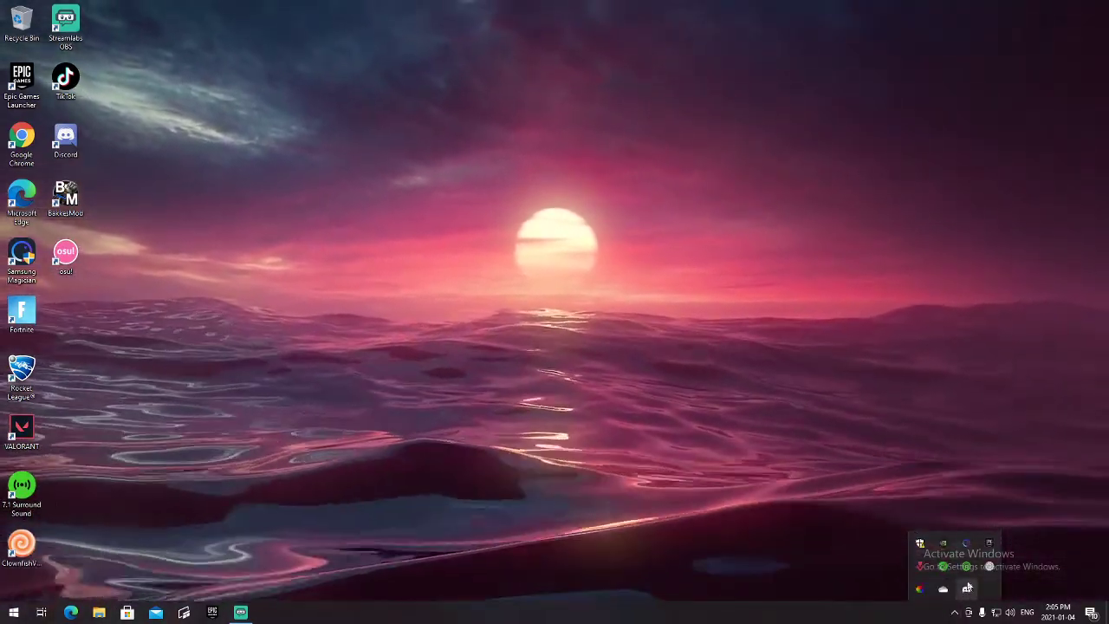
right_click(990, 566)
left_click(1028, 382)
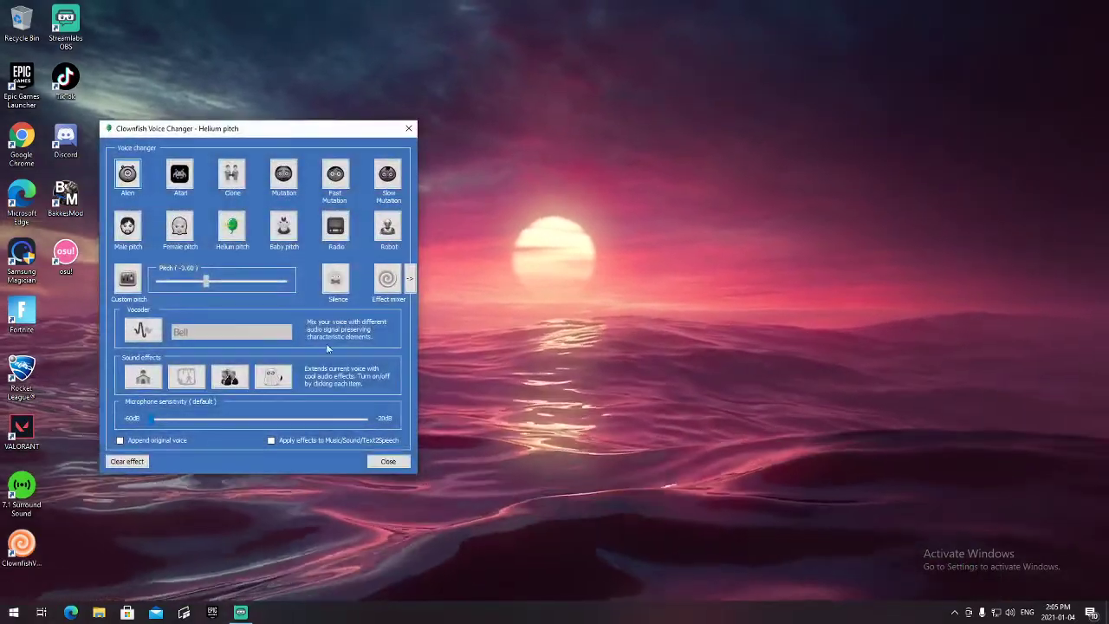
Step: Move the voice changer window top-right and select Custom pitch, settling the pitch at 1.25
left_click_drag(275, 134, 951, 18)
left_click(878, 163)
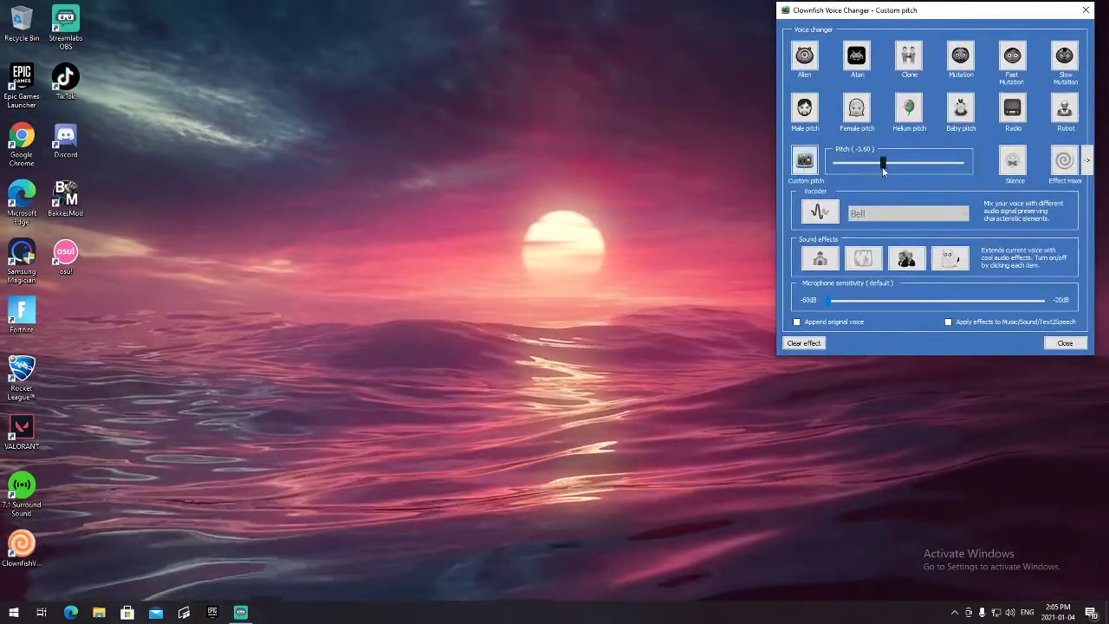
left_click_drag(878, 163, 908, 163)
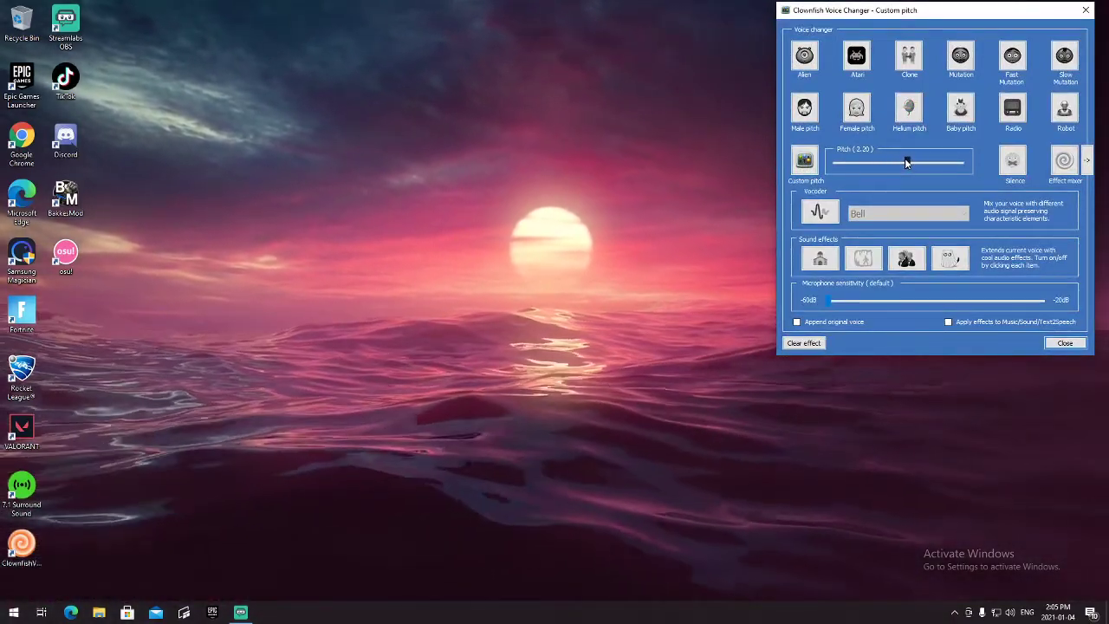
left_click_drag(906, 163, 905, 163)
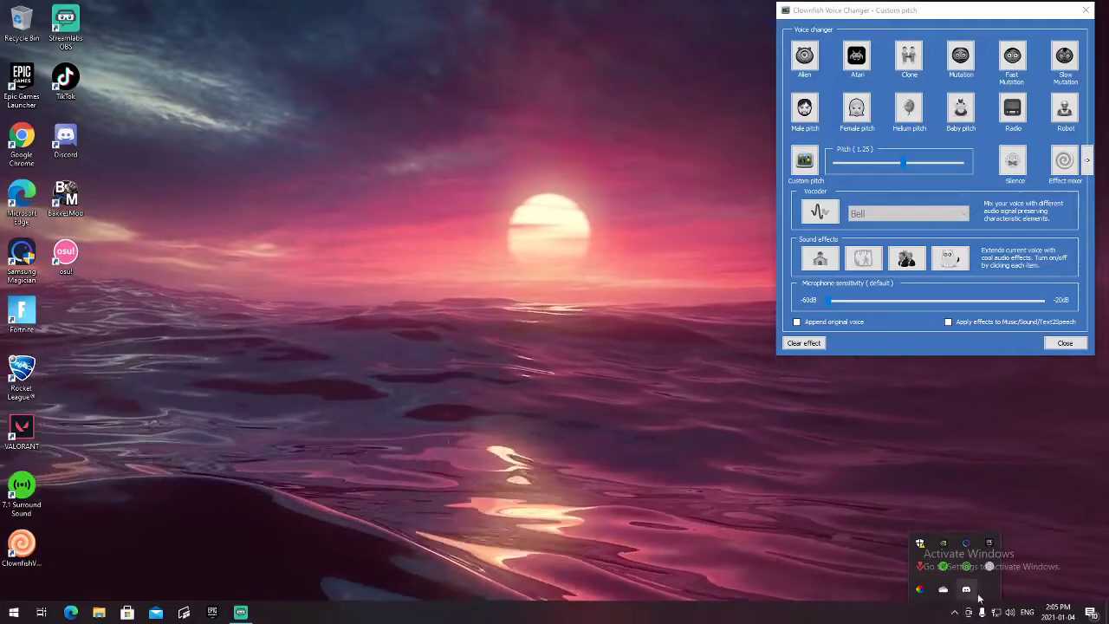
right_click(966, 589)
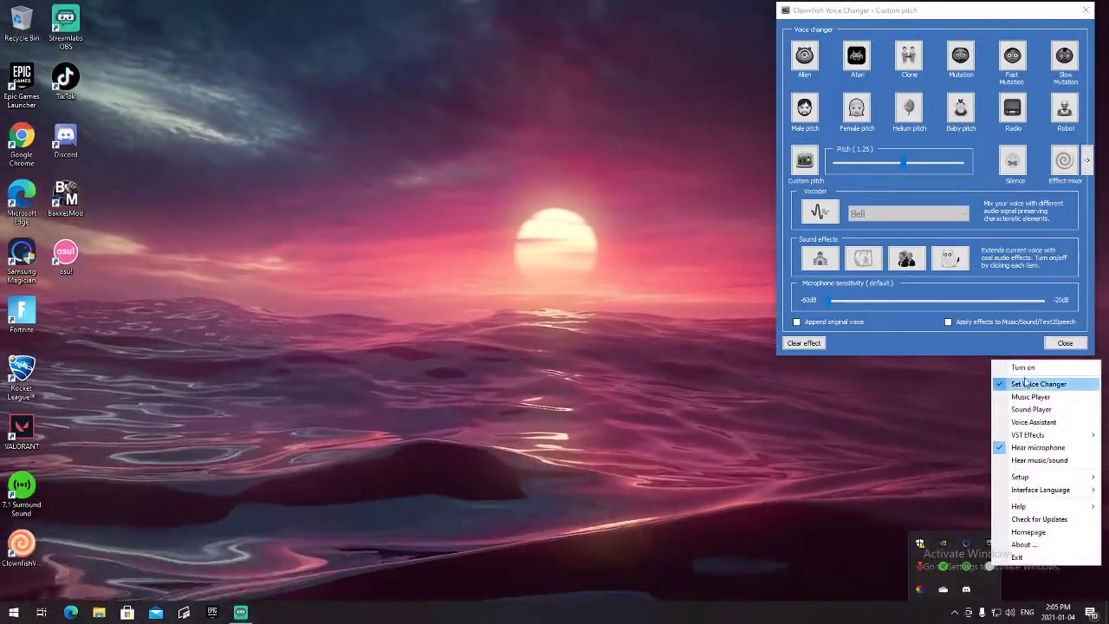